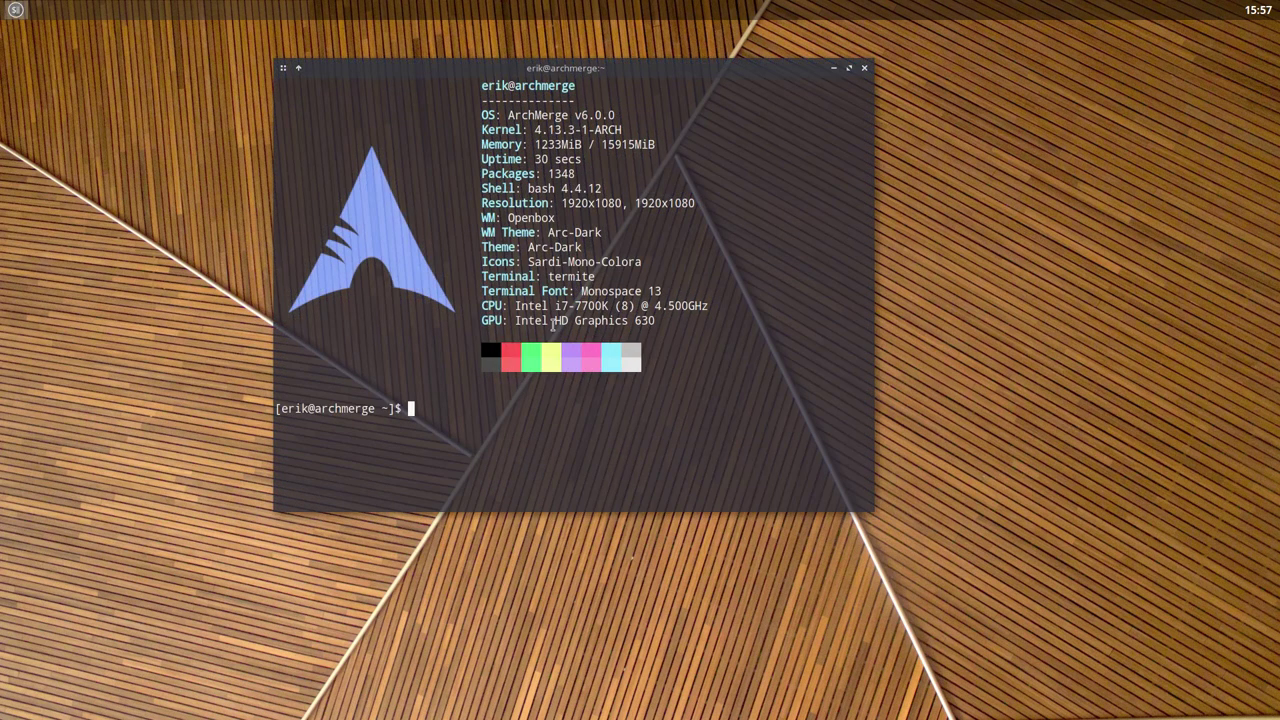
# Step: Move the Termite window down and to the right, toward the screen centre
pyautogui.moveTo(598, 70); pyautogui.dragTo(678, 155)
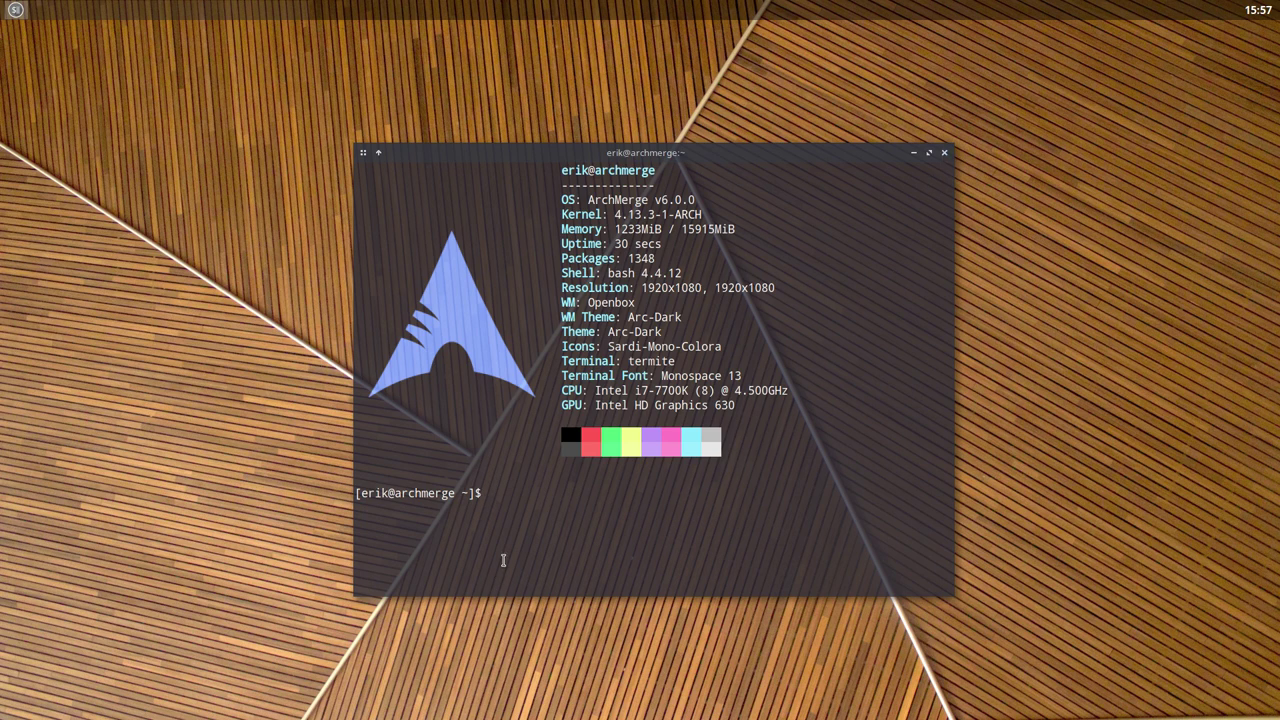
pyautogui.write('sudo ')
pyautogui.write('pacman -S')
pyautogui.write(' lib')
pyautogui.write('r')
# Step: Tab-complete 'sudo pacman -S libr', show all 258 matches, and page through two screens
pyautogui.press('Tab')
pyautogui.press('Tab')
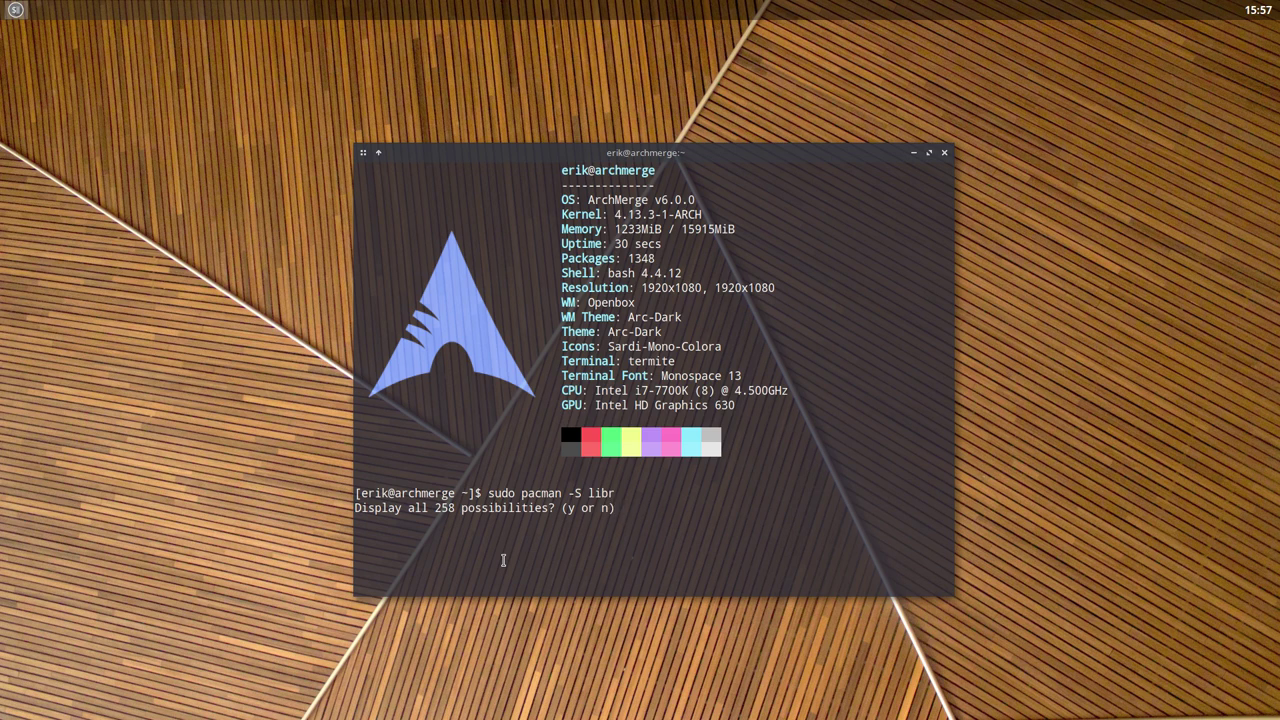
pyautogui.press('y')
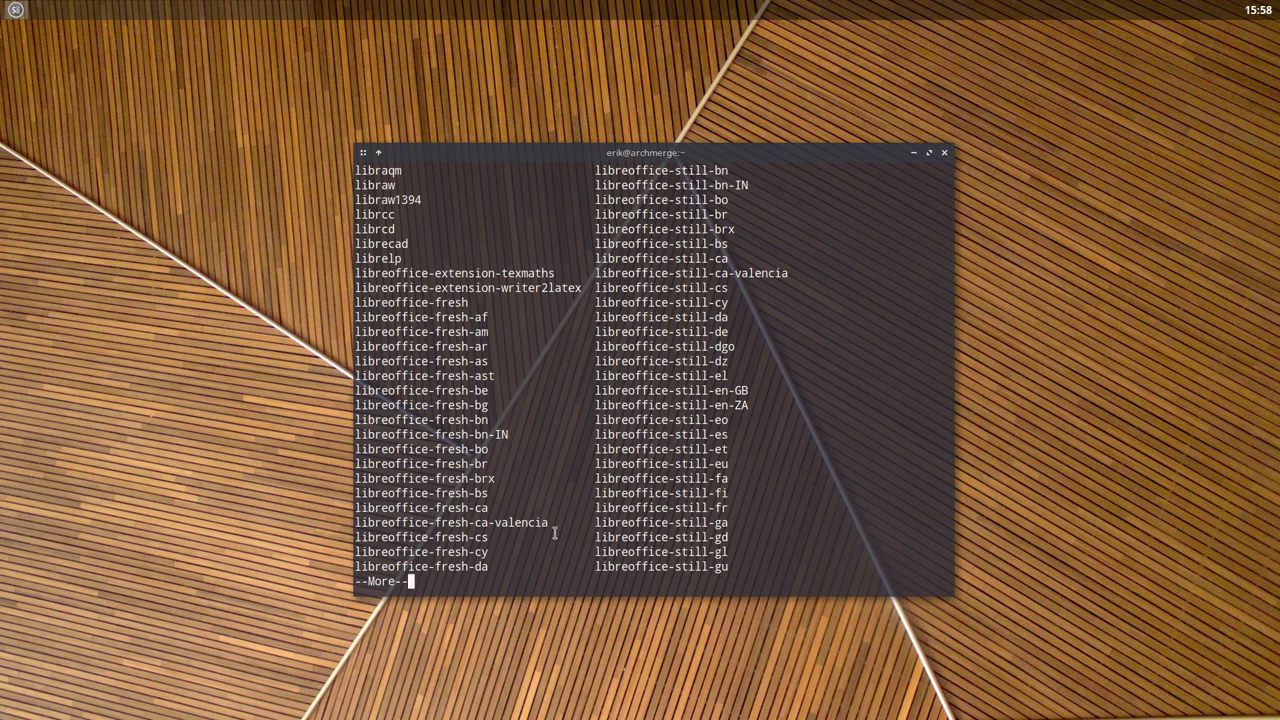
pyautogui.press('space')
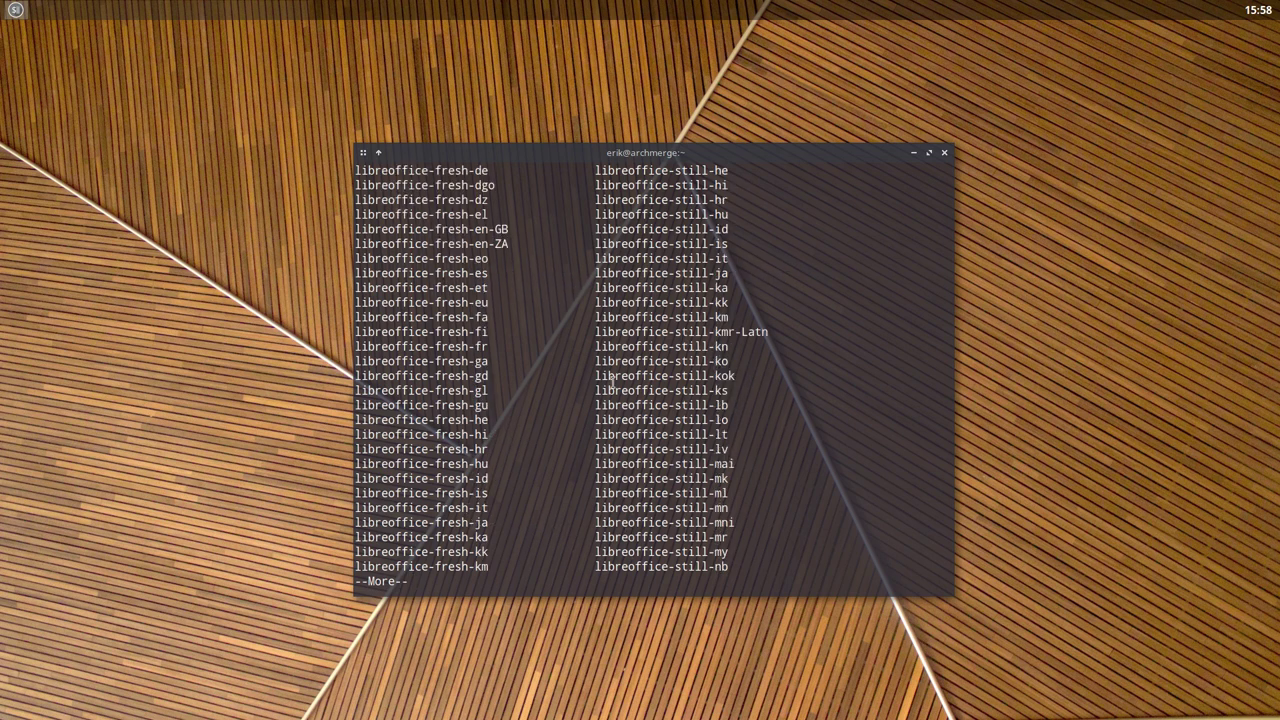
pyautogui.press('space')
pyautogui.press('space')
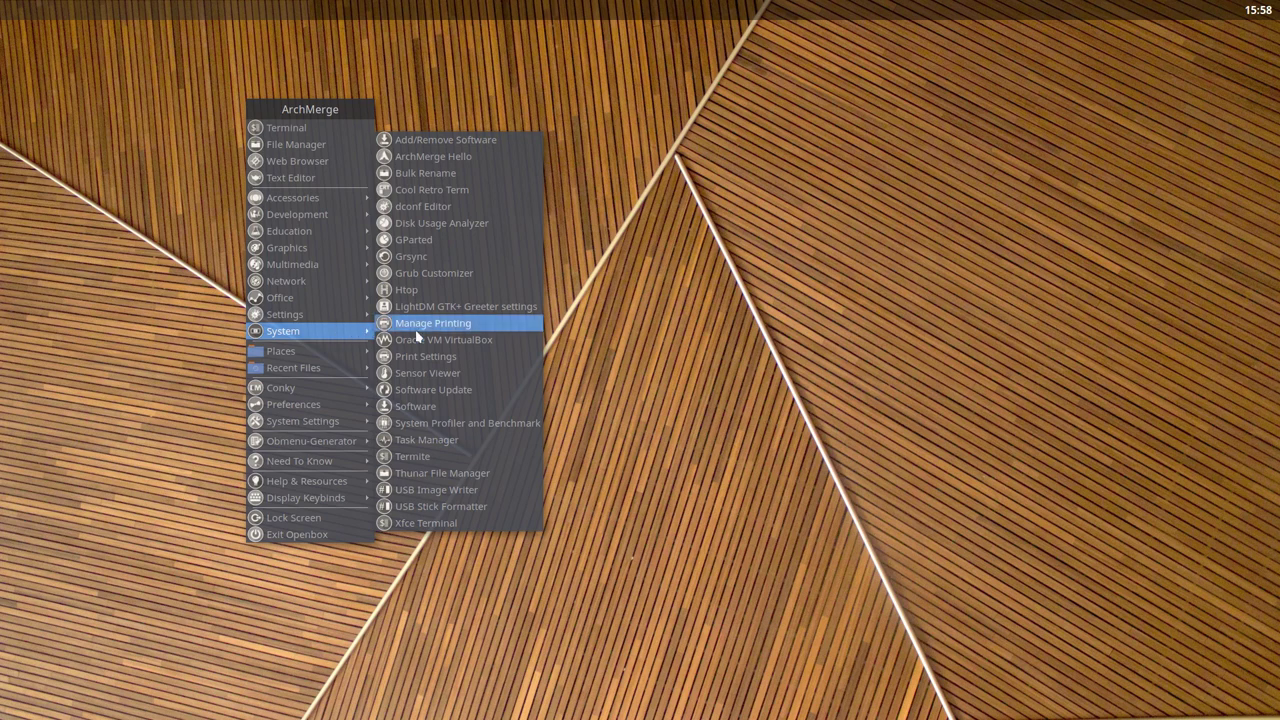
# Step: Launch Software from the System menu and search the catalogue for 'libre'
pyautogui.click(440, 407)
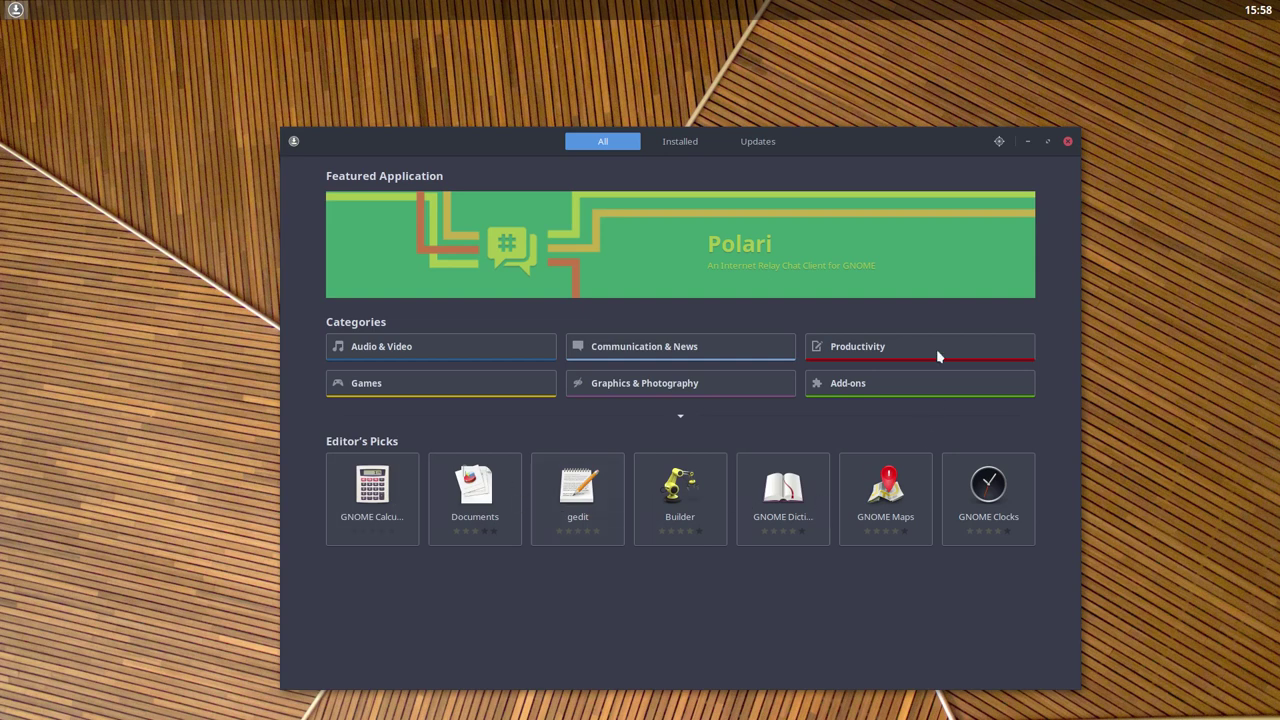
pyautogui.click(997, 145)
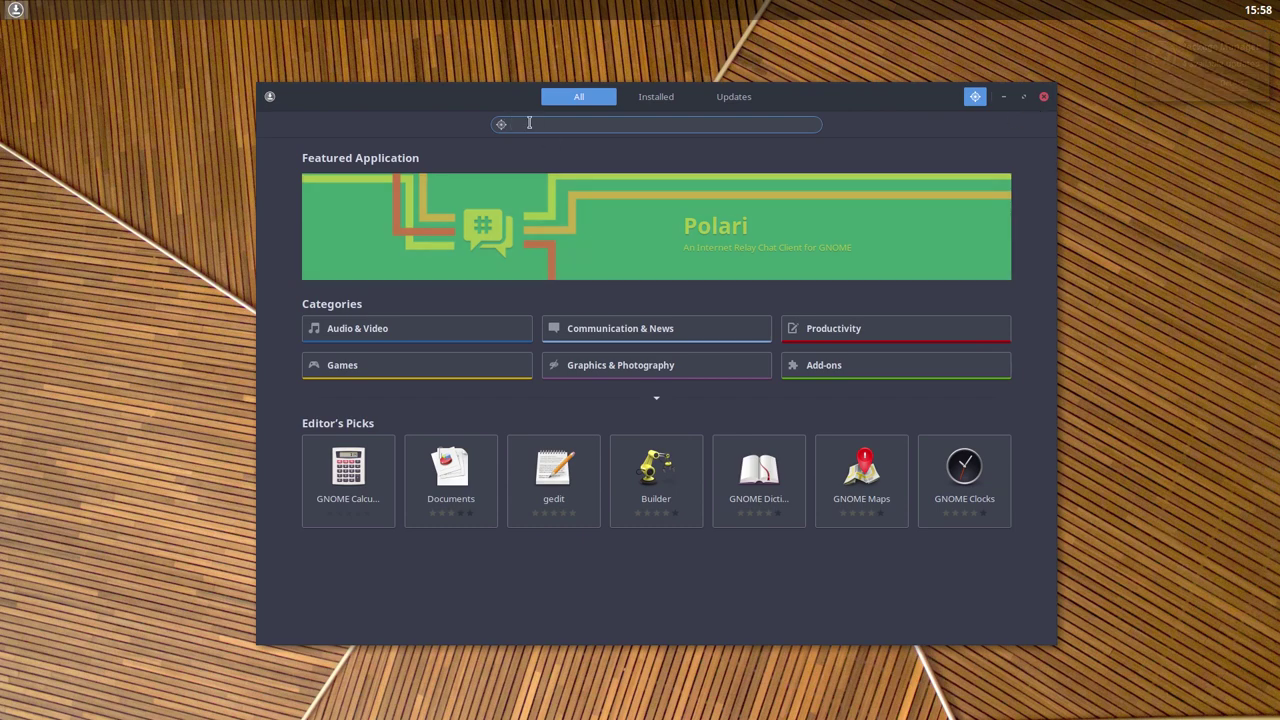
pyautogui.write('li')
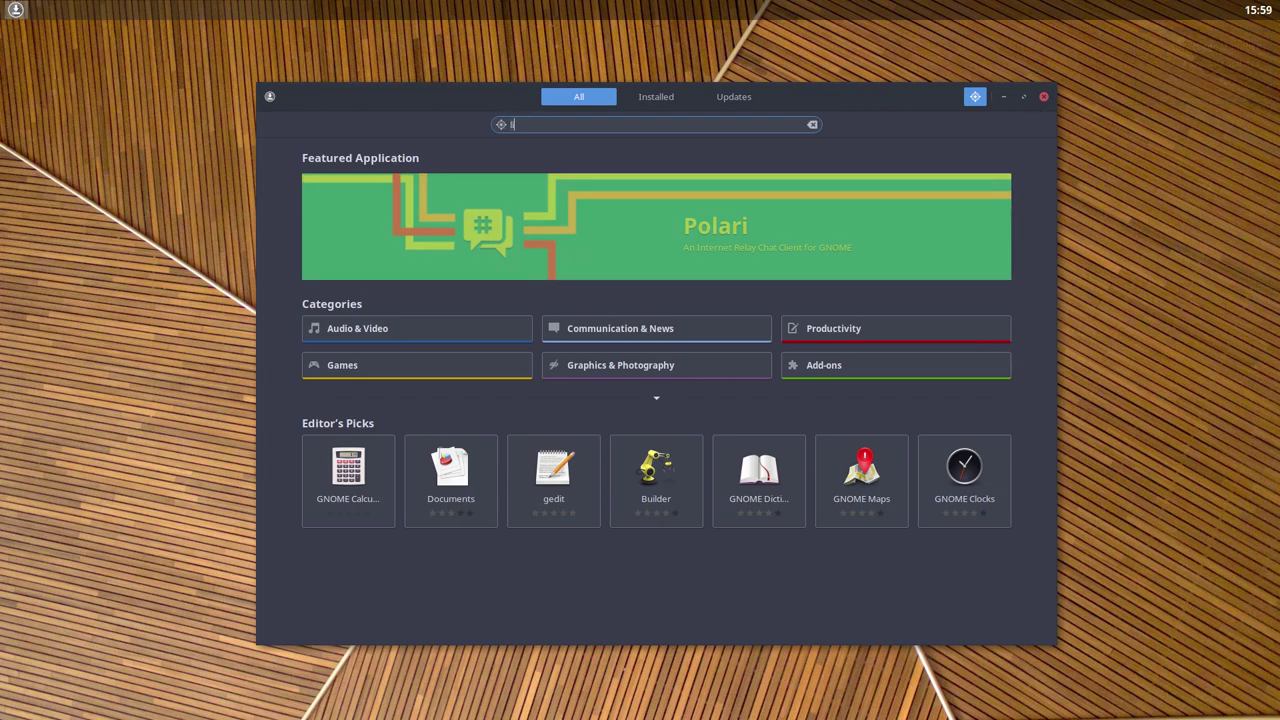
pyautogui.write('bre')
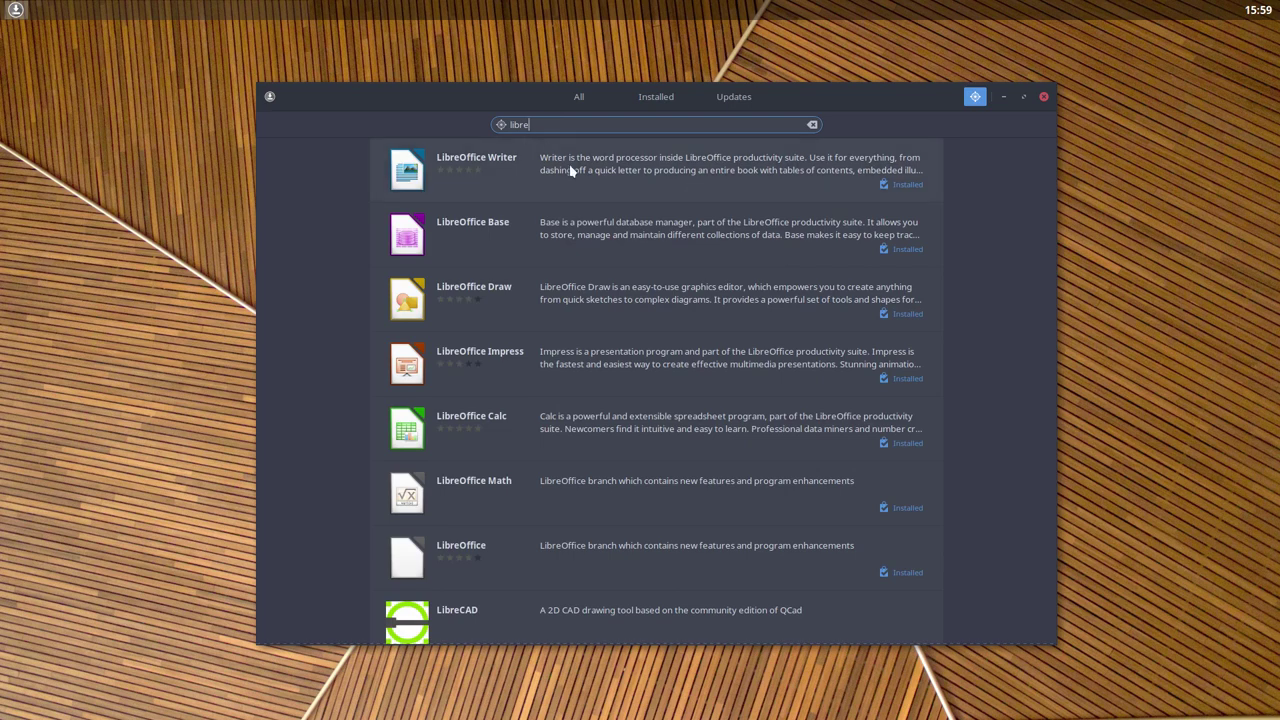
pyautogui.scroll(-2, 886, 466)
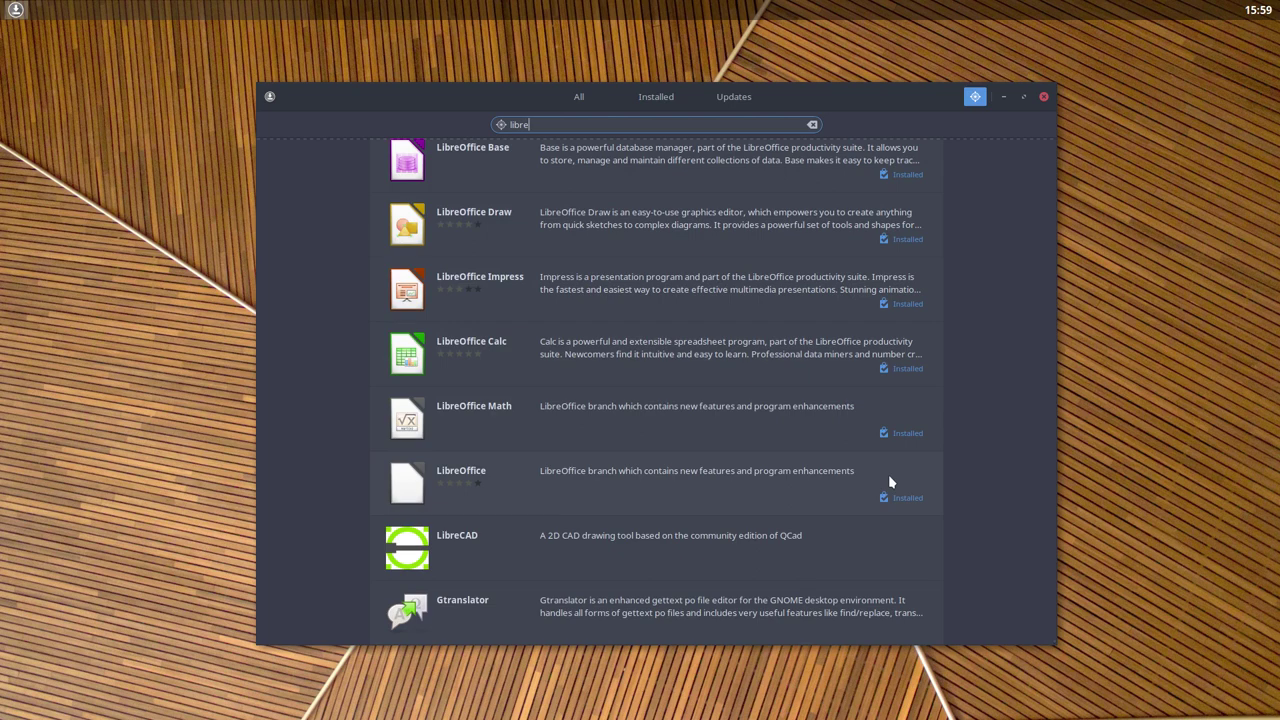
# Step: View the LibreOffice Base details, return, and extend the search to 'libreoffice'
pyautogui.click(570, 164)
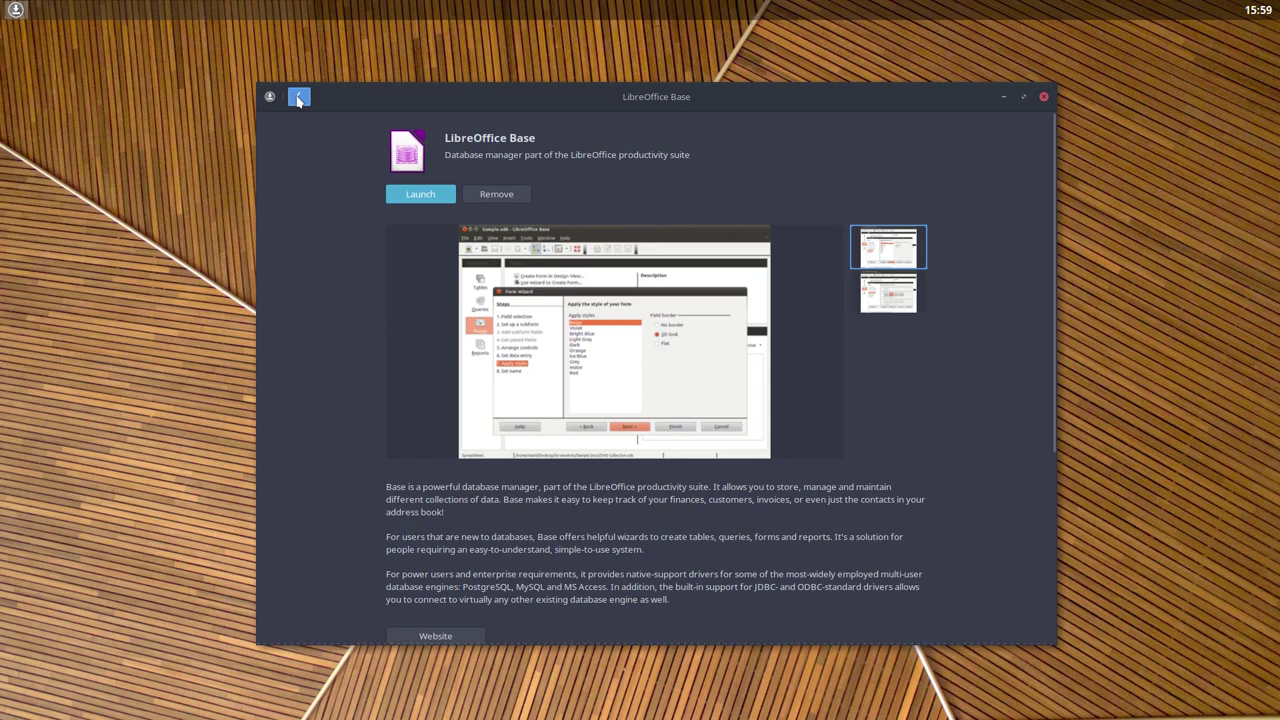
pyautogui.click(298, 100)
pyautogui.click(545, 125)
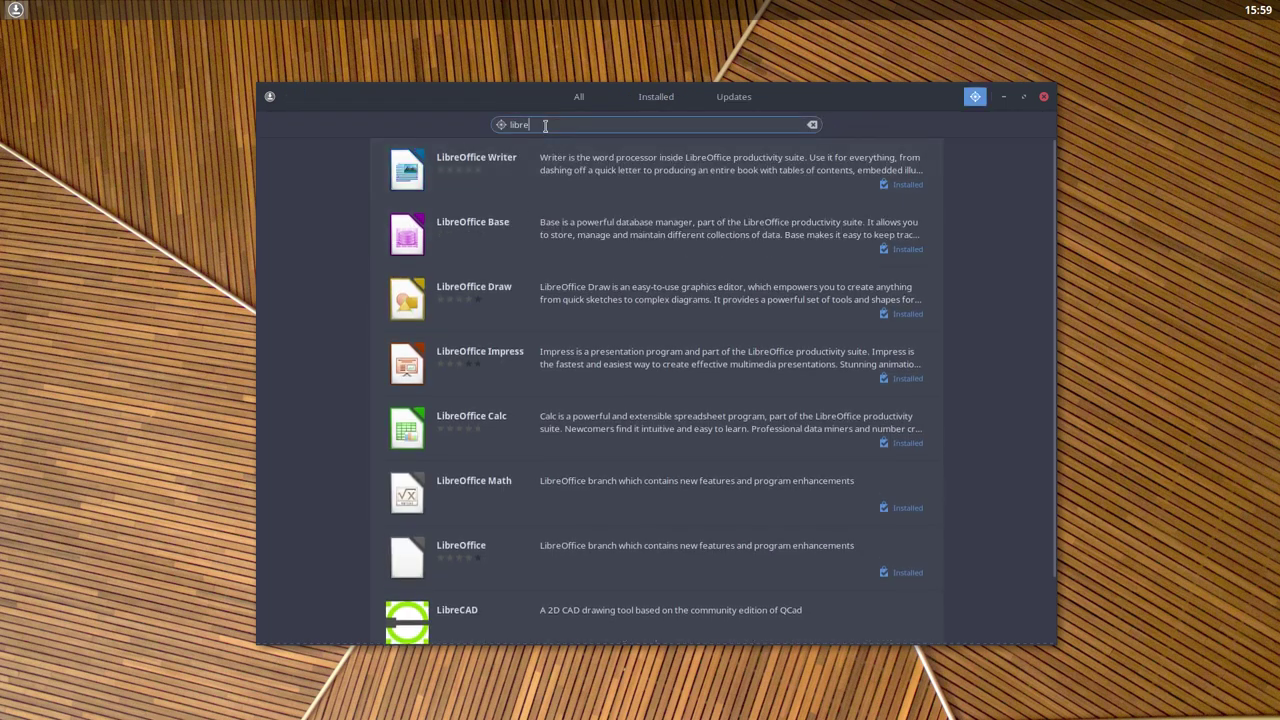
pyautogui.write('office')
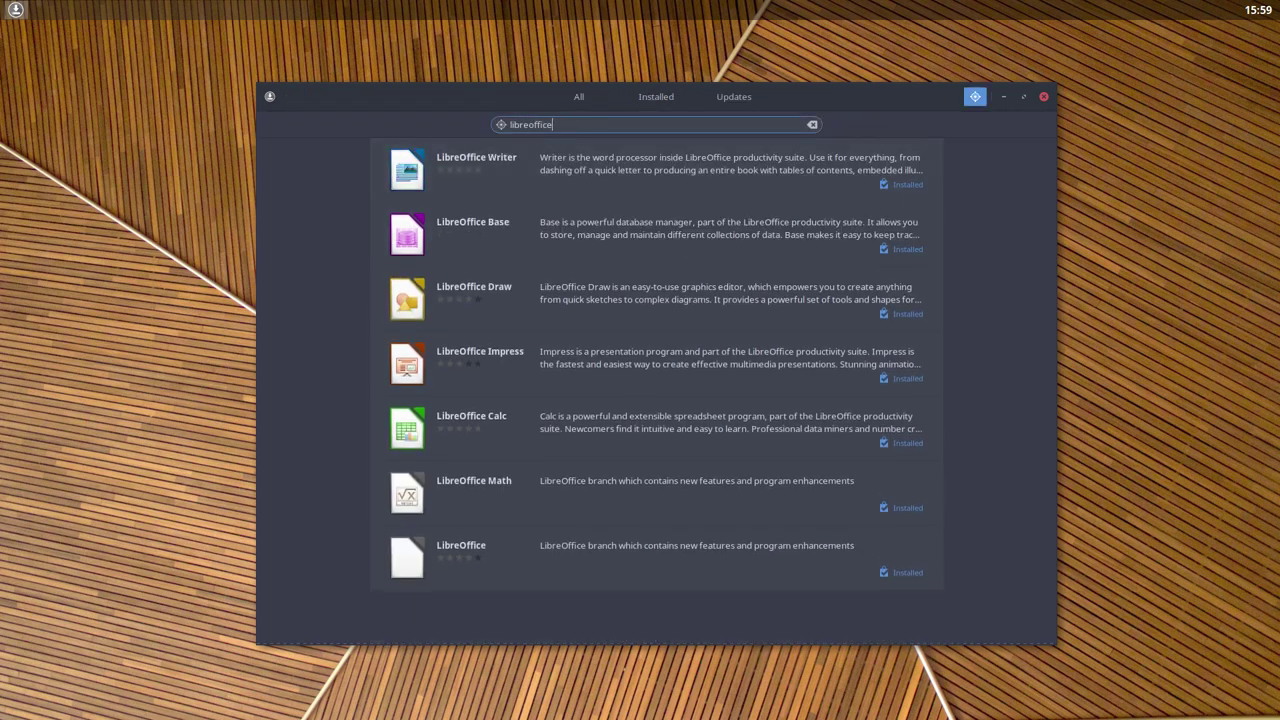
# Step: View the Writer and core LibreOffice details pages, with the window moved right
pyautogui.click(713, 180)
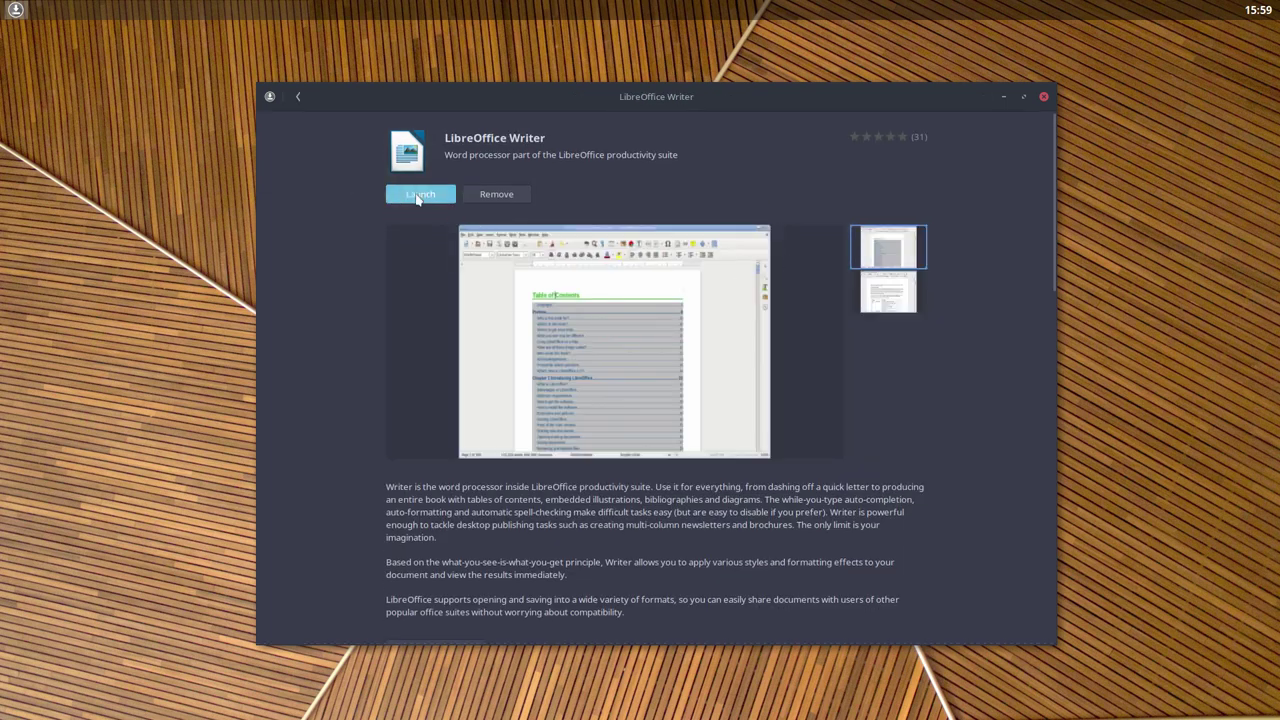
pyautogui.click(298, 97)
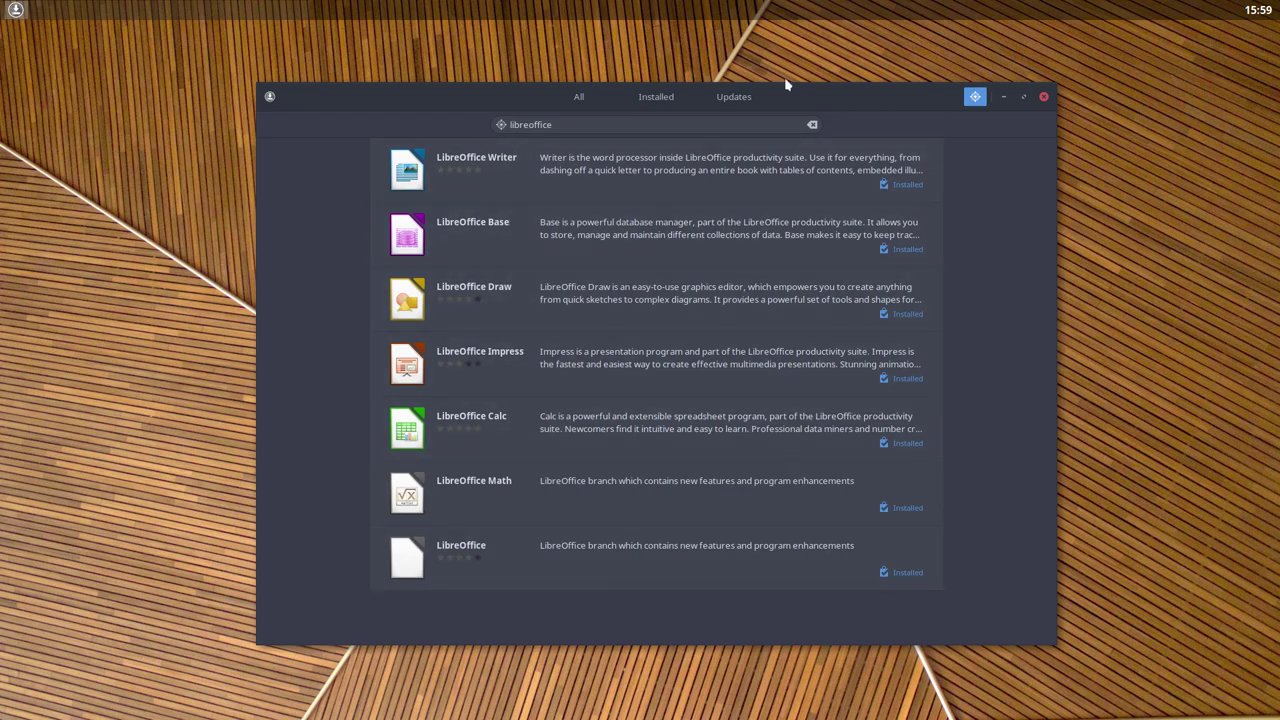
pyautogui.moveTo(765, 90)
pyautogui.mouseDown()
pyautogui.moveTo(902, 87)
pyautogui.moveTo(929, 50)
pyautogui.mouseUp()
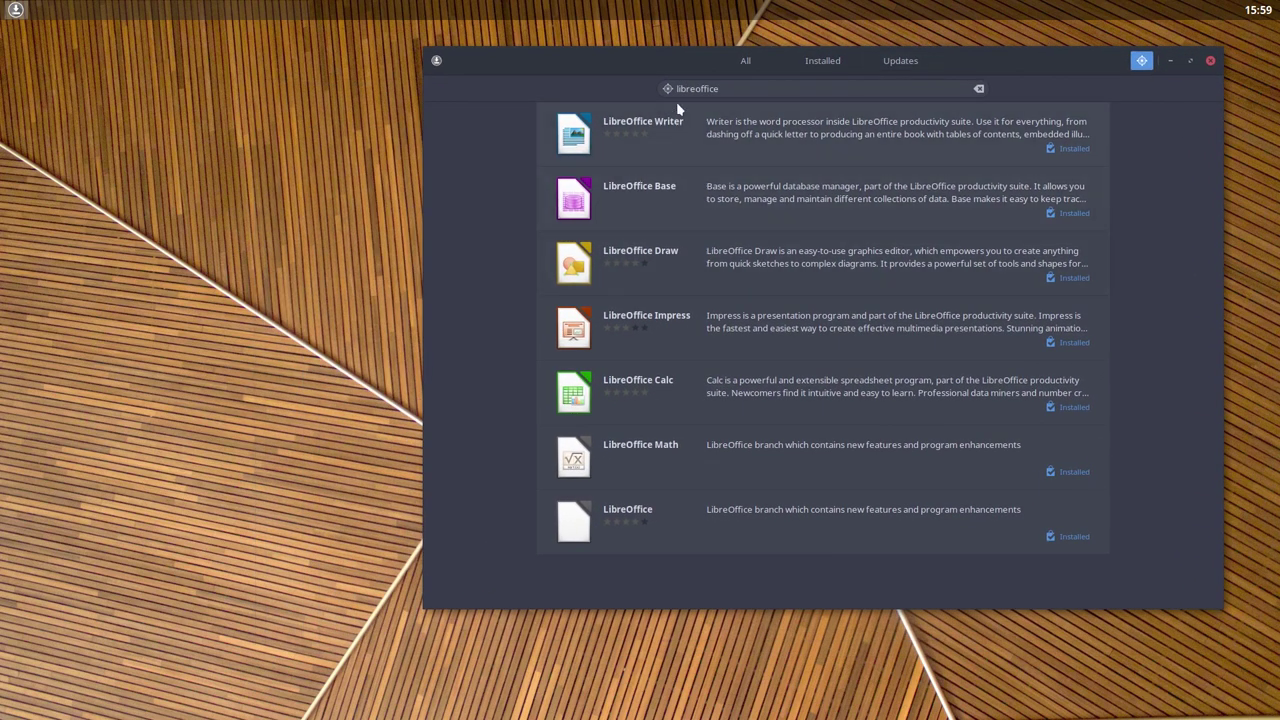
pyautogui.click(923, 509)
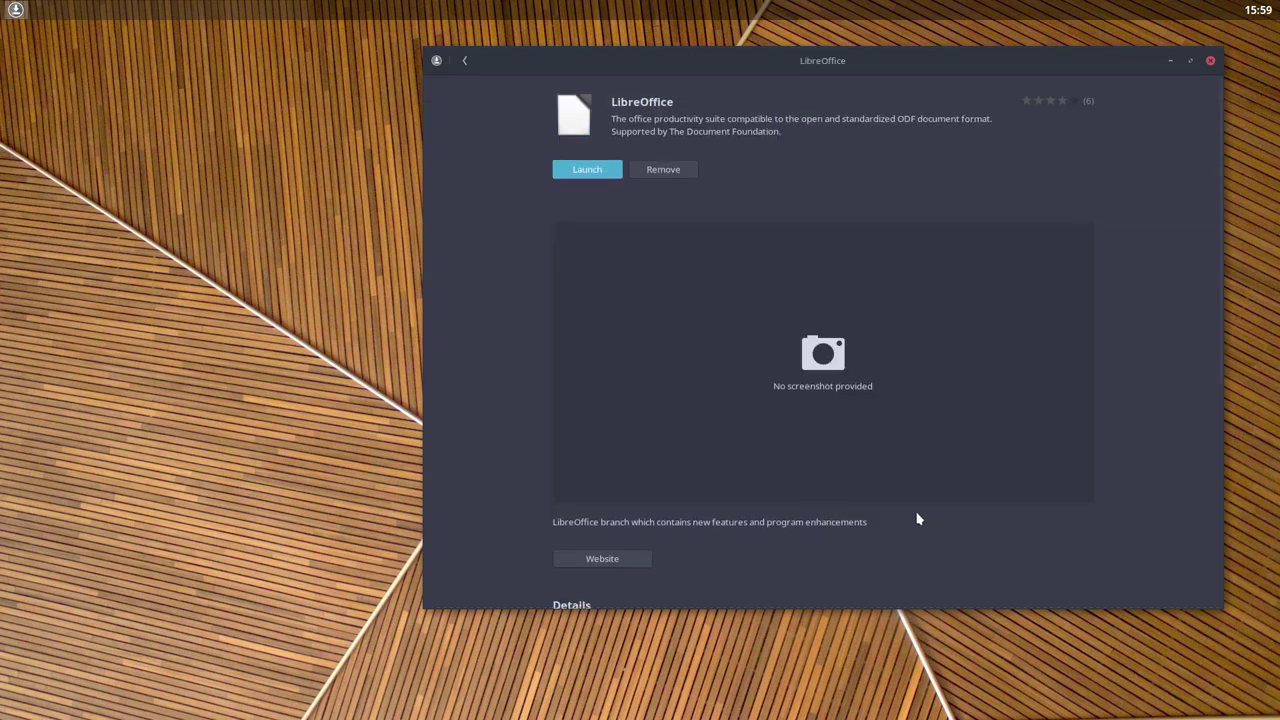
pyautogui.click(467, 61)
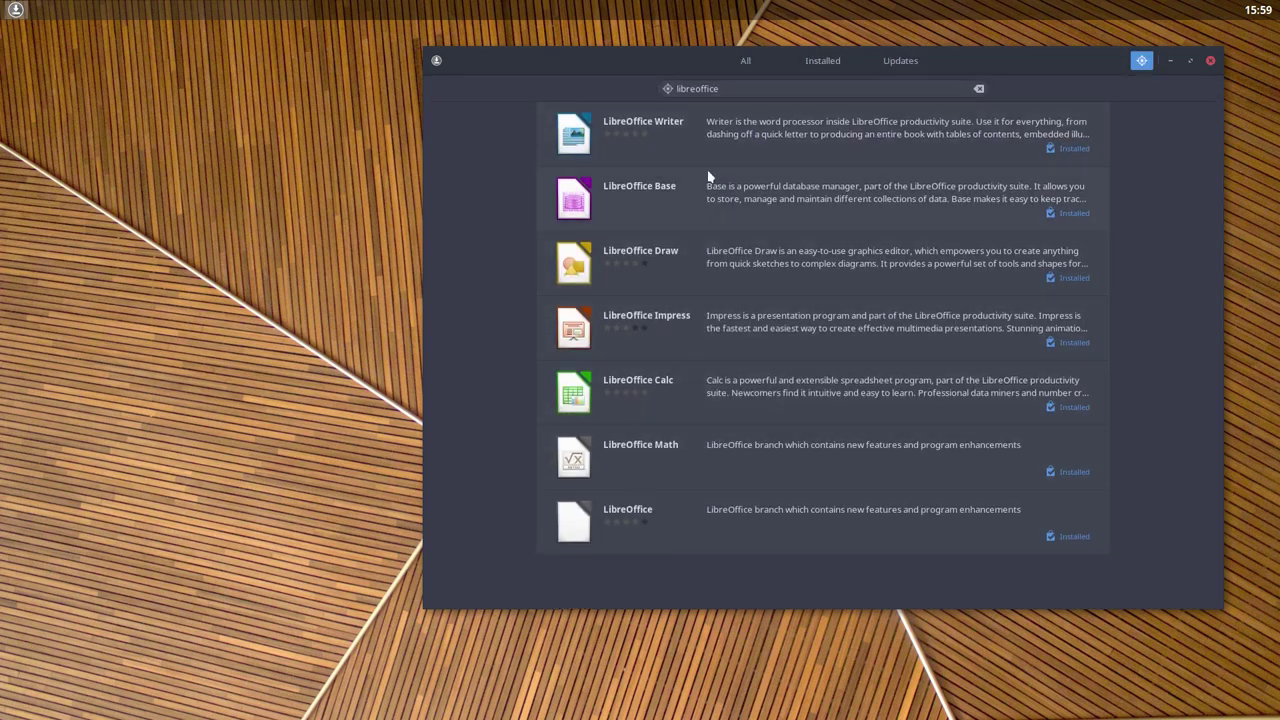